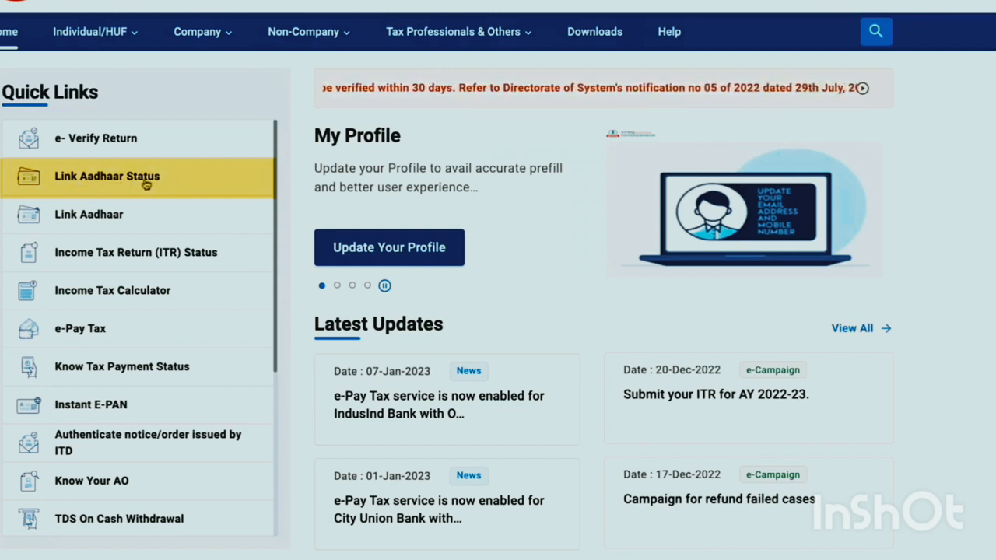
Open the Link Aadhaar Status check from the home page Quick Links
click(145, 185)
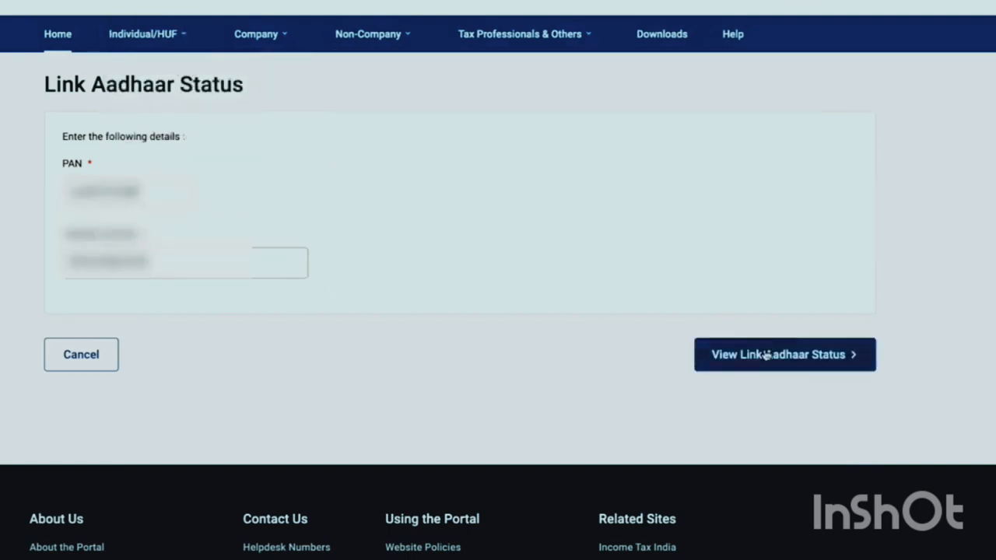
Request the Aadhaar link status for the entered PAN and Aadhaar number
click(830, 363)
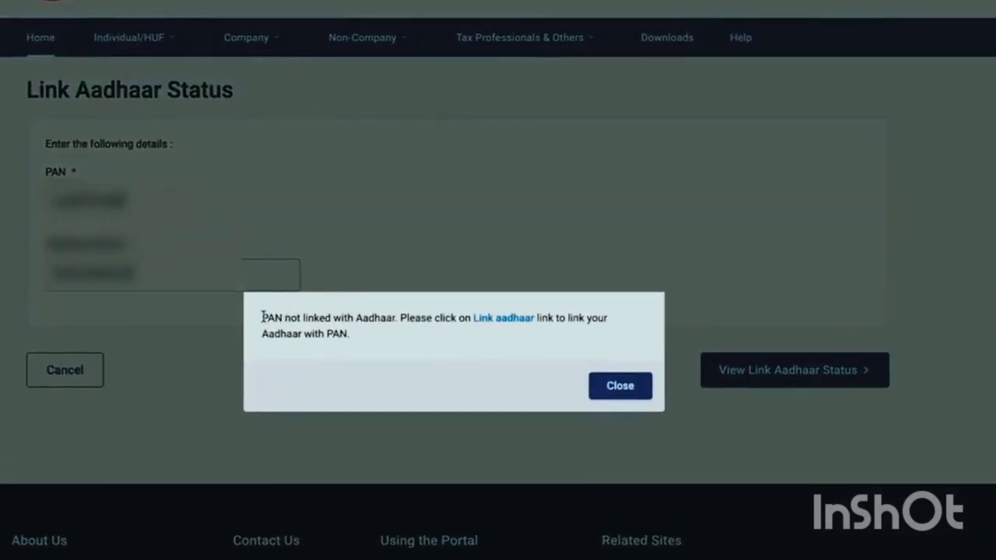
Highlight the 'PAN not linked with Aadhaar' result message to read it
drag(263, 317, 400, 319)
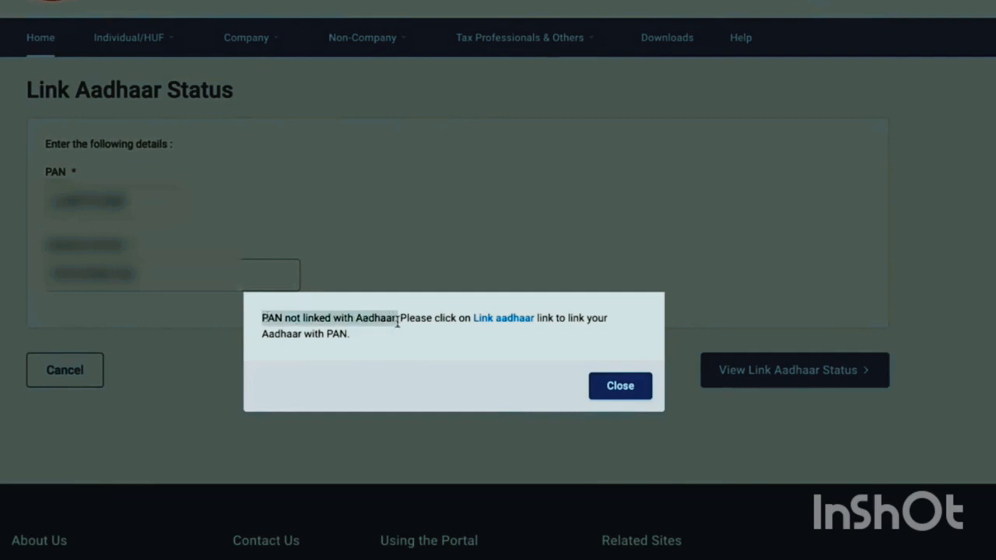
click(440, 354)
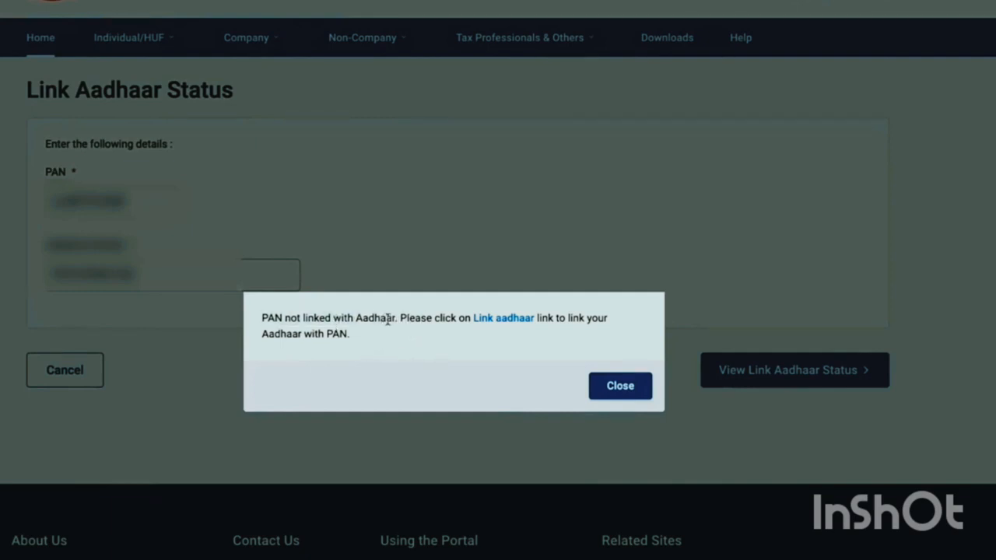
drag(400, 319, 262, 318)
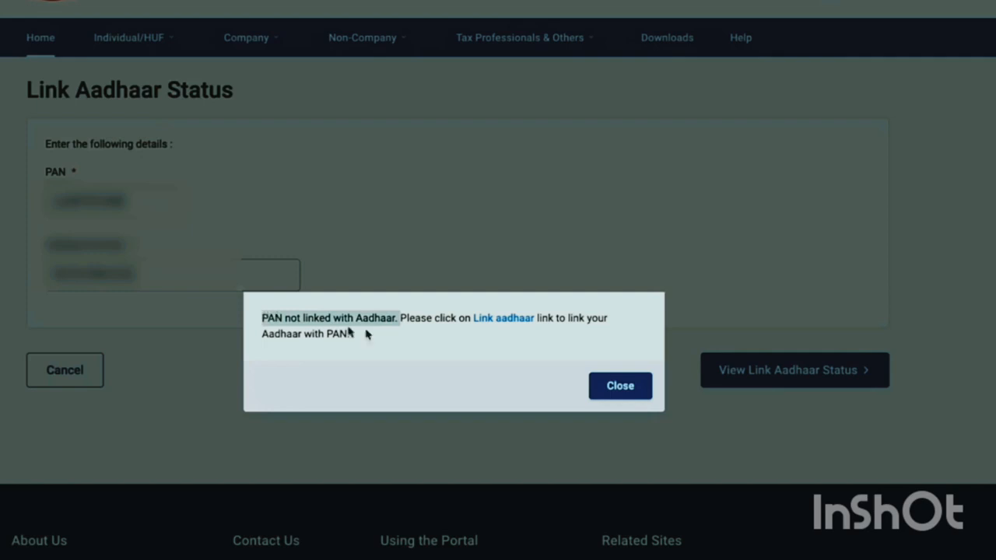
click(451, 344)
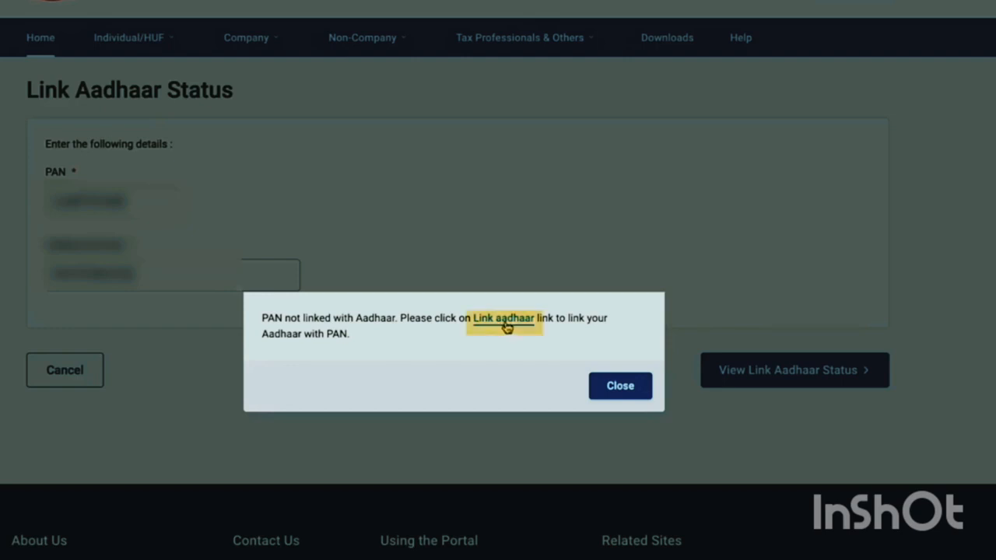
Follow the 'Link aadhaar' option to the linking form and scroll down it
click(504, 321)
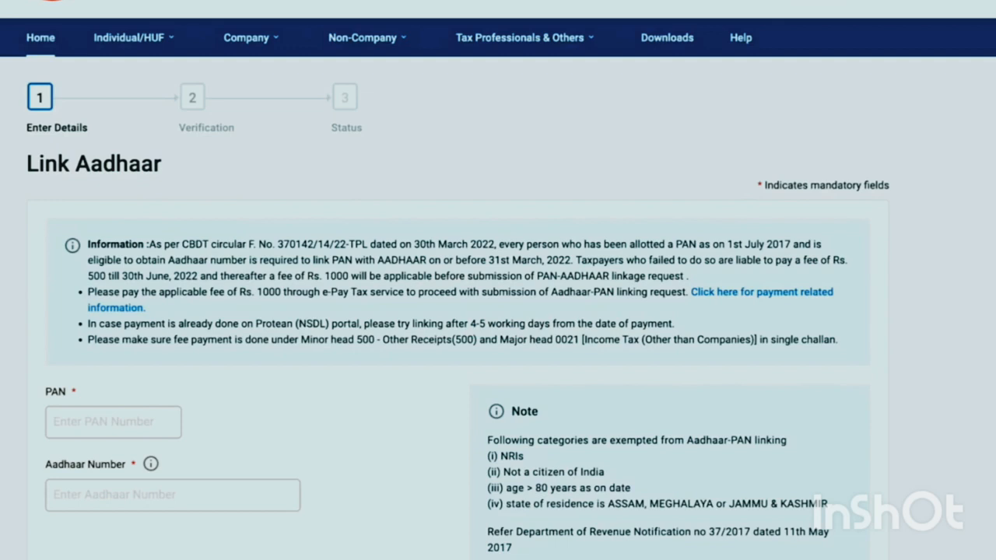
scroll(186, 247, down, 1)
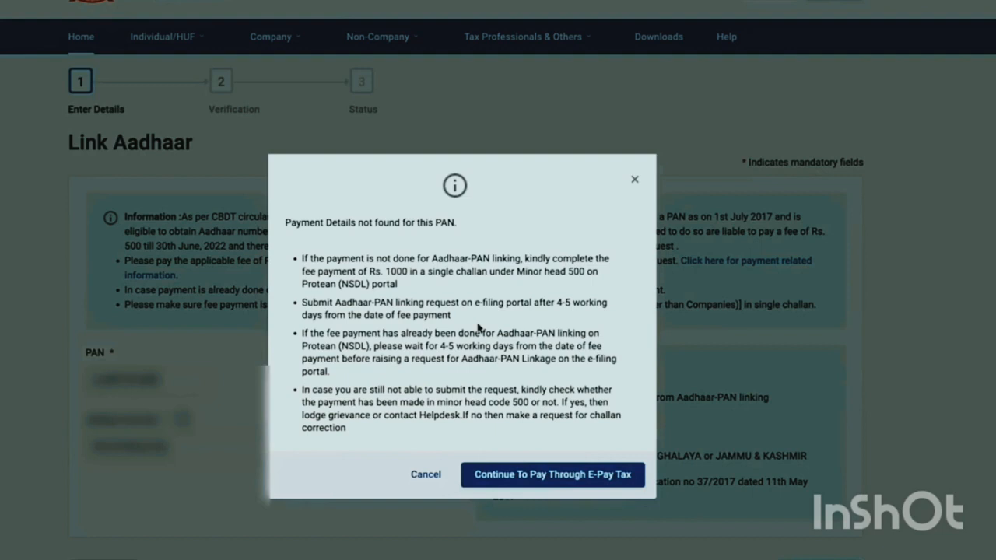
Read the 'Payment Details not found' notice, then continue to pay through e-Pay Tax
drag(457, 223, 285, 222)
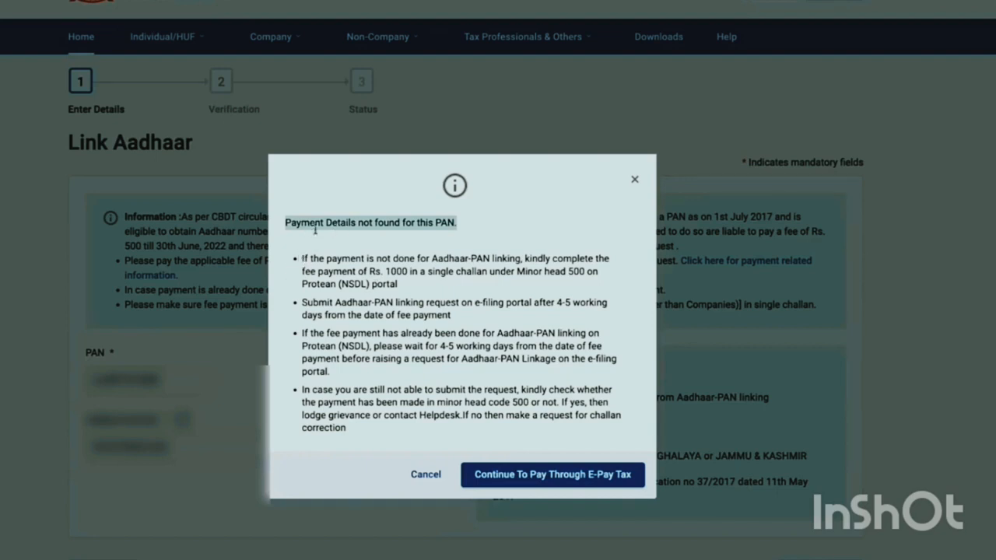
click(365, 225)
drag(477, 224, 278, 218)
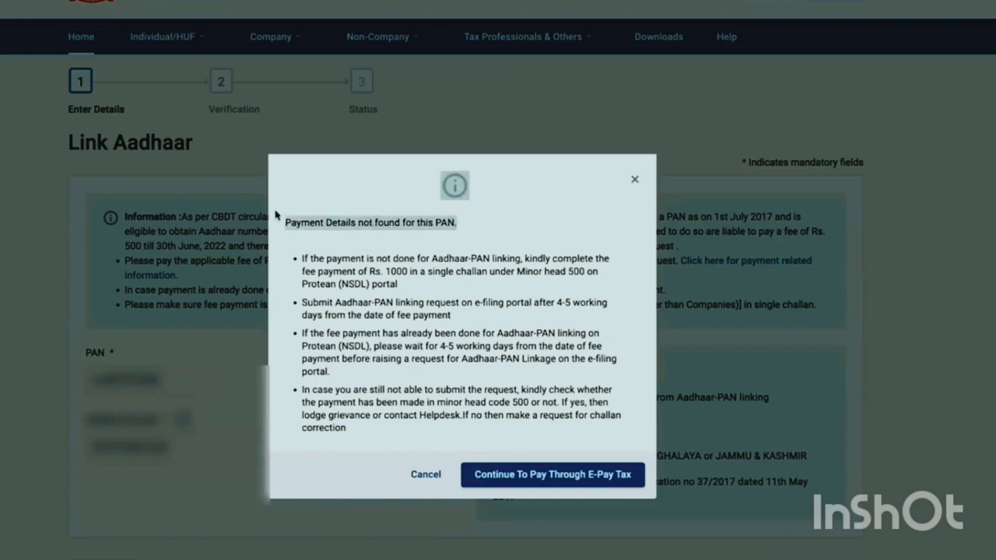
click(378, 254)
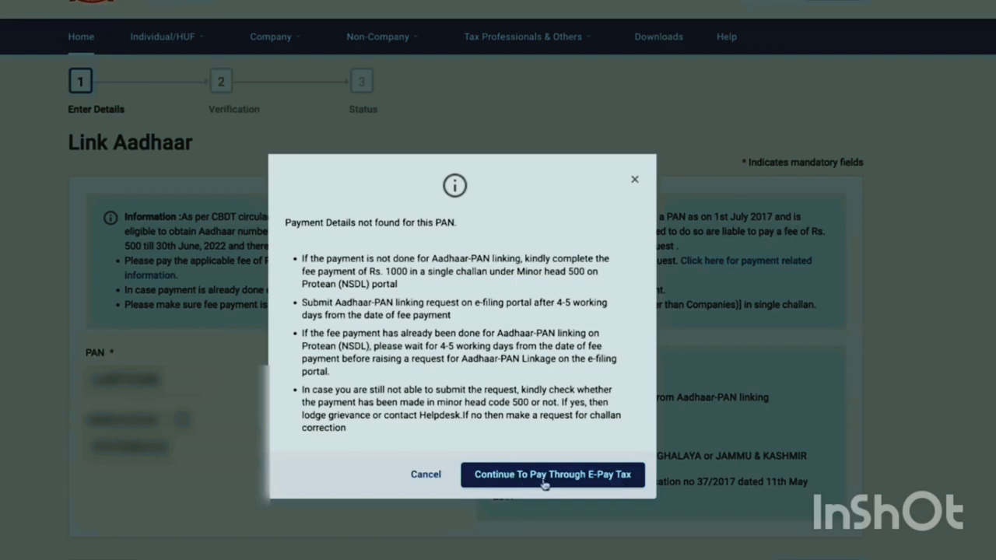
click(613, 476)
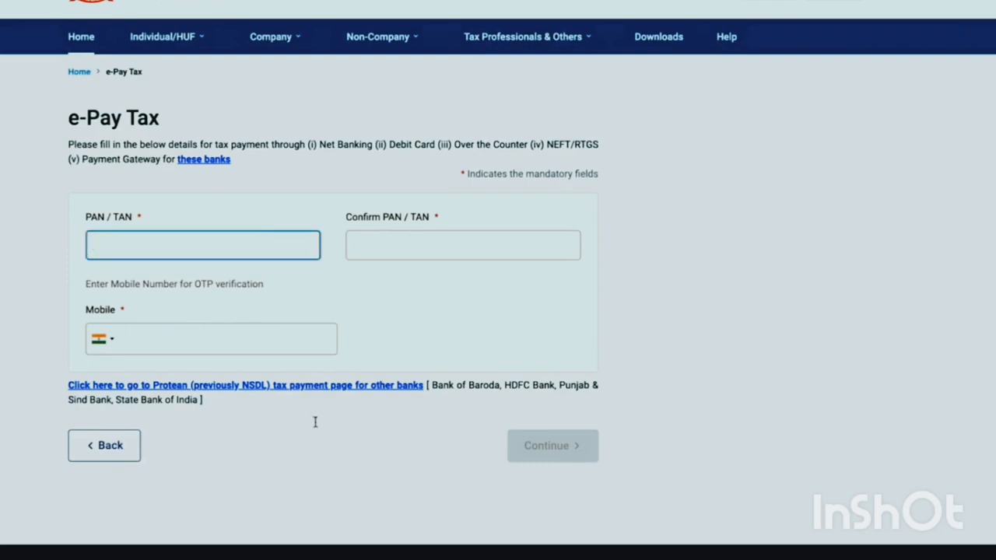
Confirm the PAN and enter the mobile number on the e-Pay Tax form
click(410, 247)
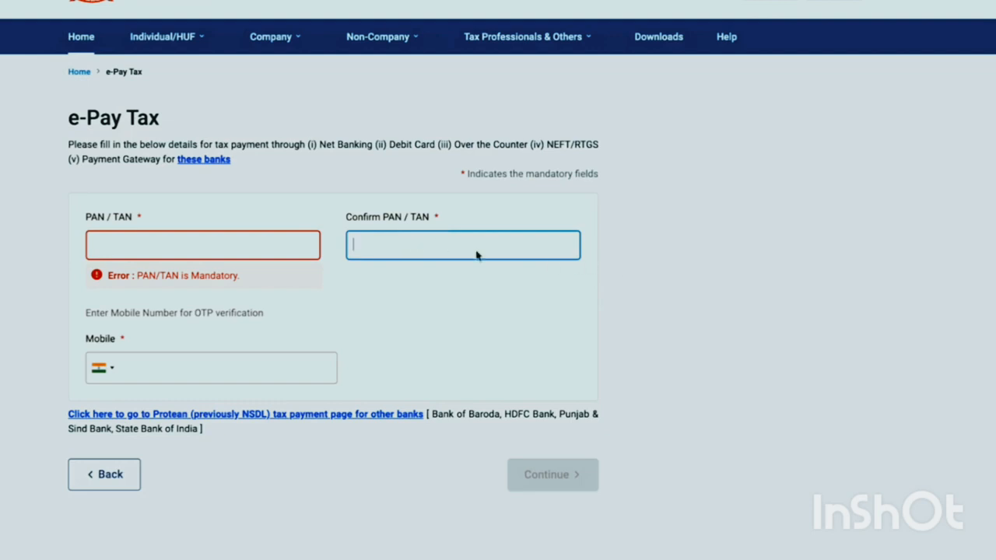
click(451, 292)
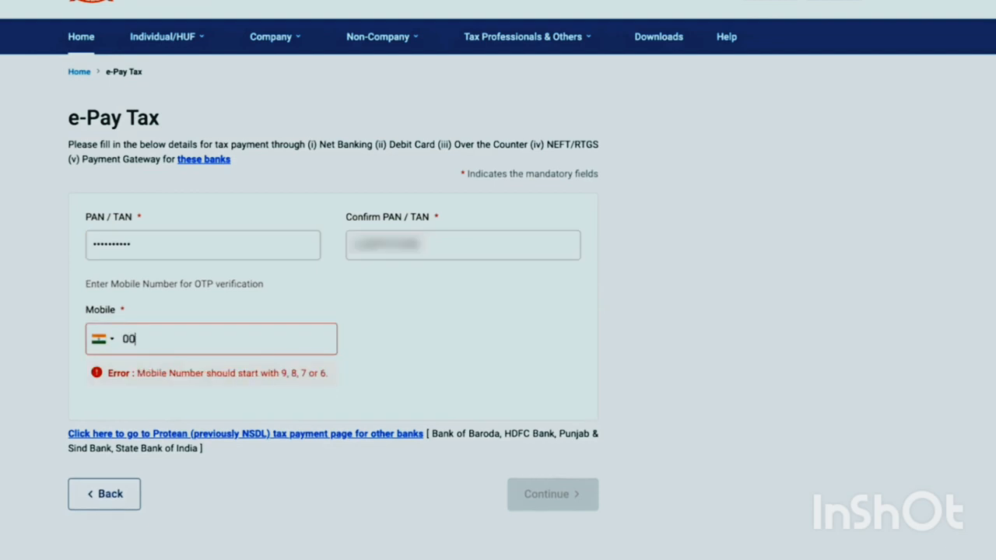
text(00000000)
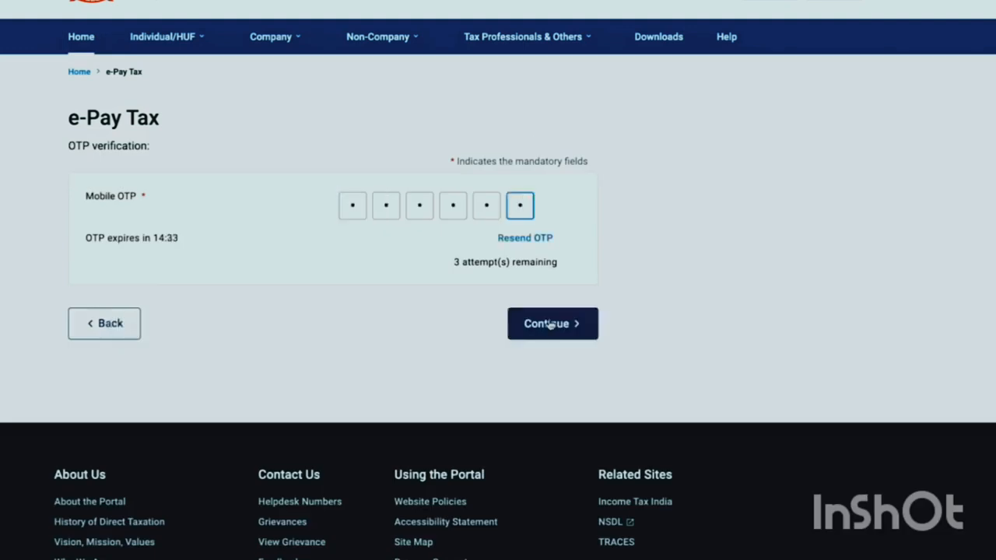
Verify the mobile OTP and continue to make a new payment
click(553, 325)
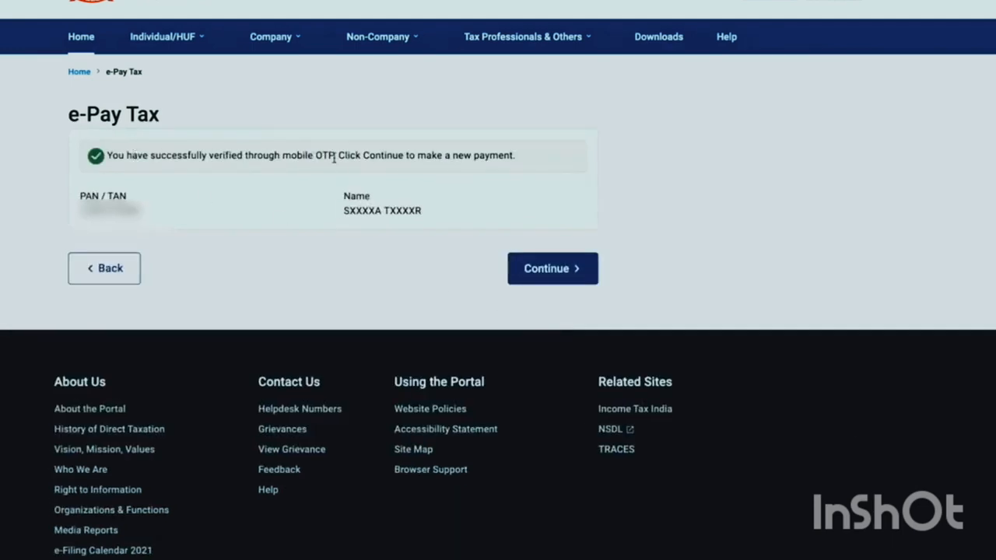
drag(335, 156, 574, 169)
click(576, 169)
click(567, 276)
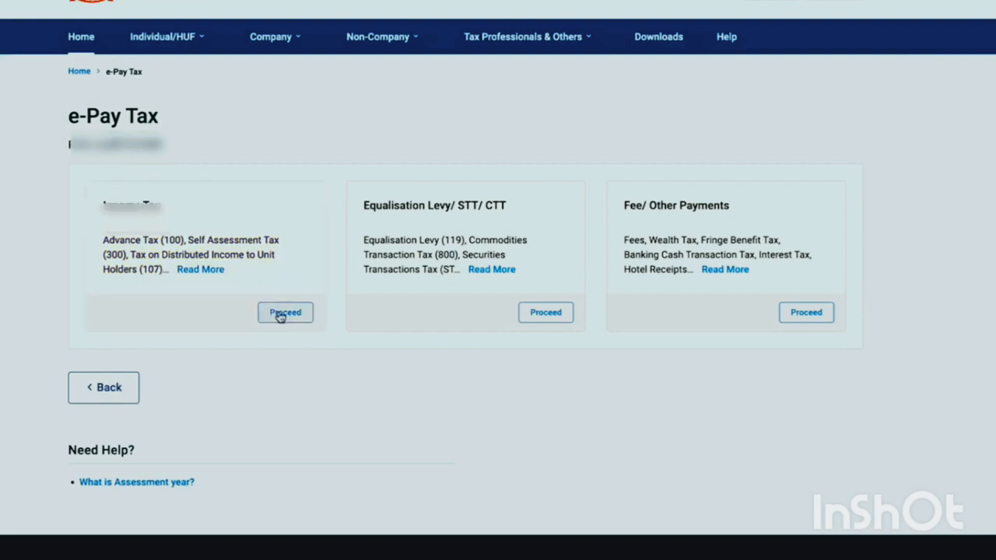
Choose Income Tax with assessment year 2023-24 and payment type Other Receipts (500)
click(281, 313)
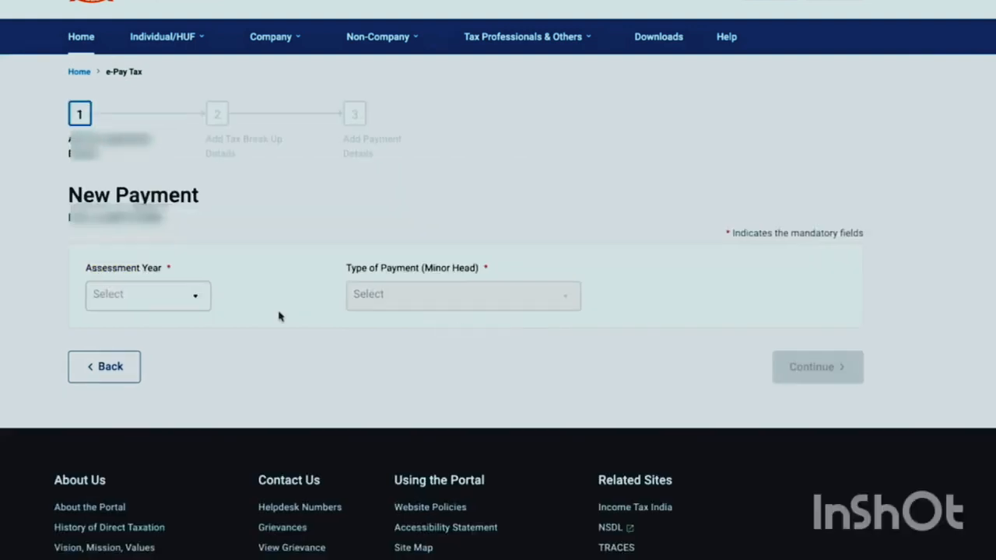
click(199, 300)
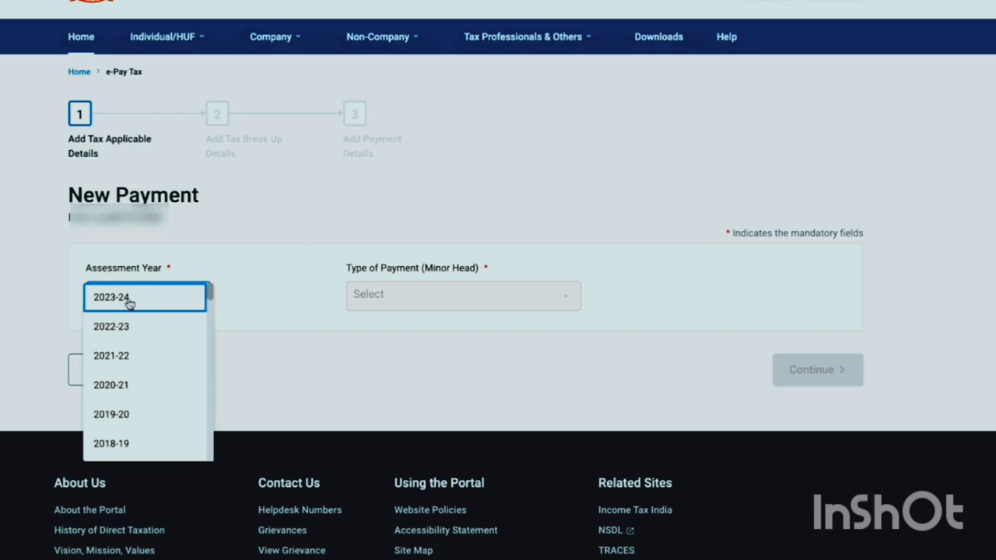
click(133, 303)
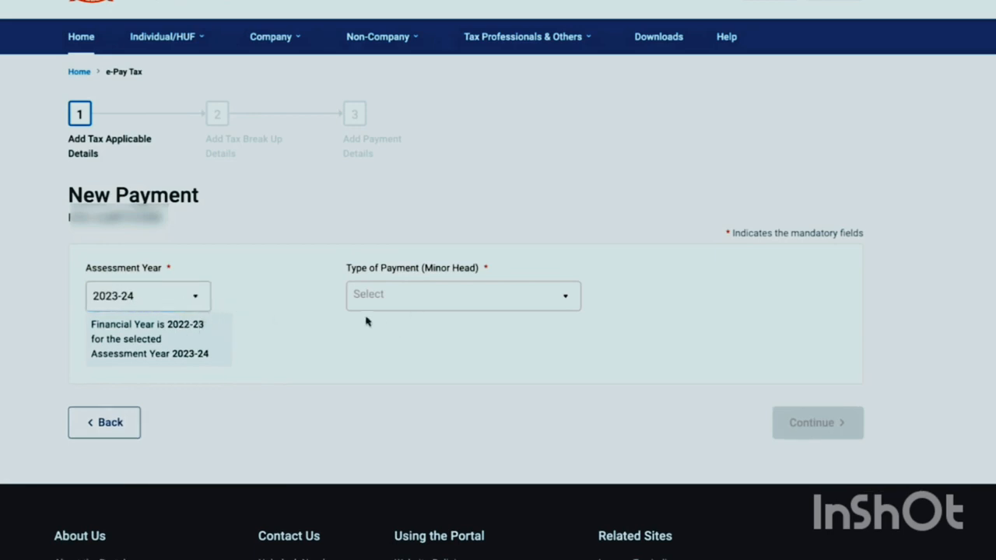
click(483, 297)
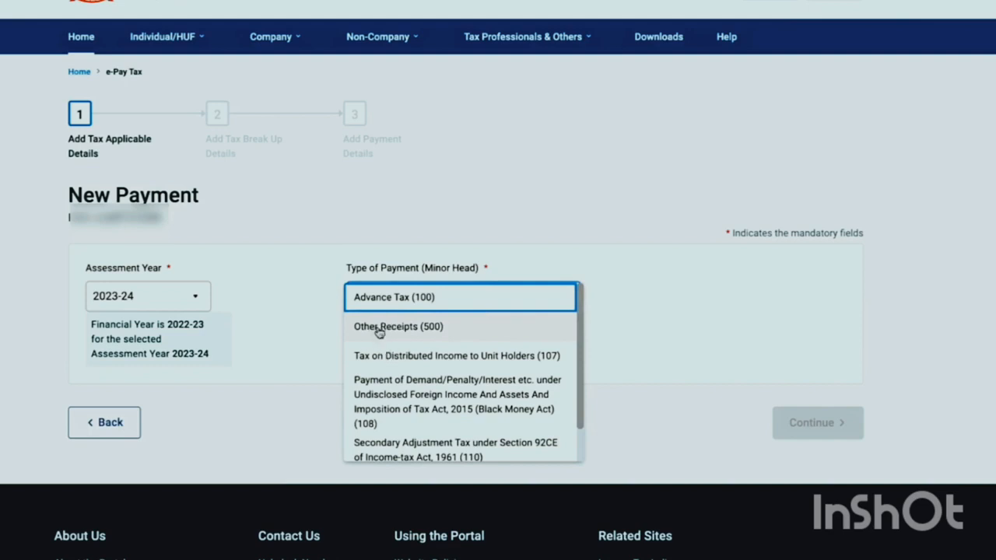
click(450, 334)
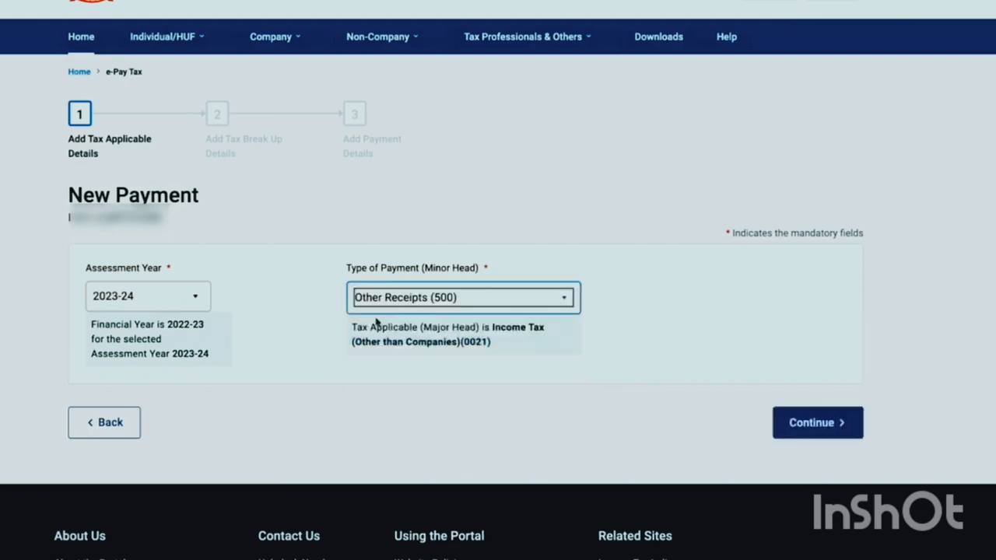
Enter ₹1,000 under Others in the tax break-up and scroll down to the payment modes
click(807, 428)
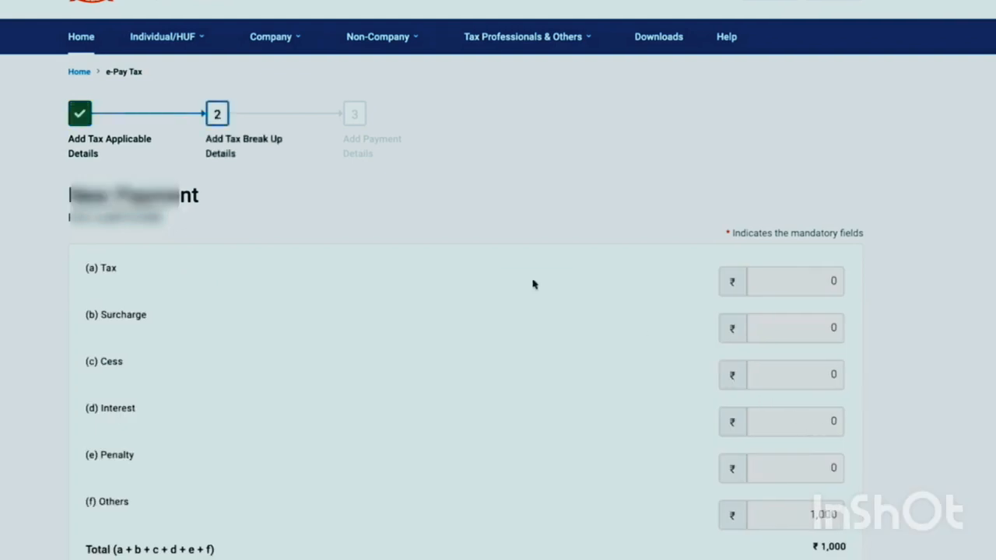
scroll(671, 333, down, 1)
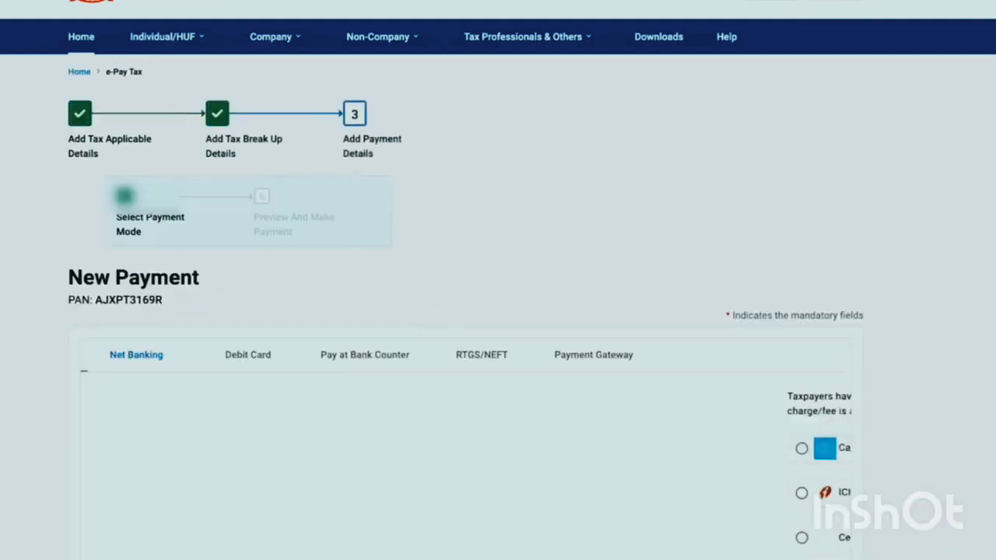
scroll(503, 200, down, 2)
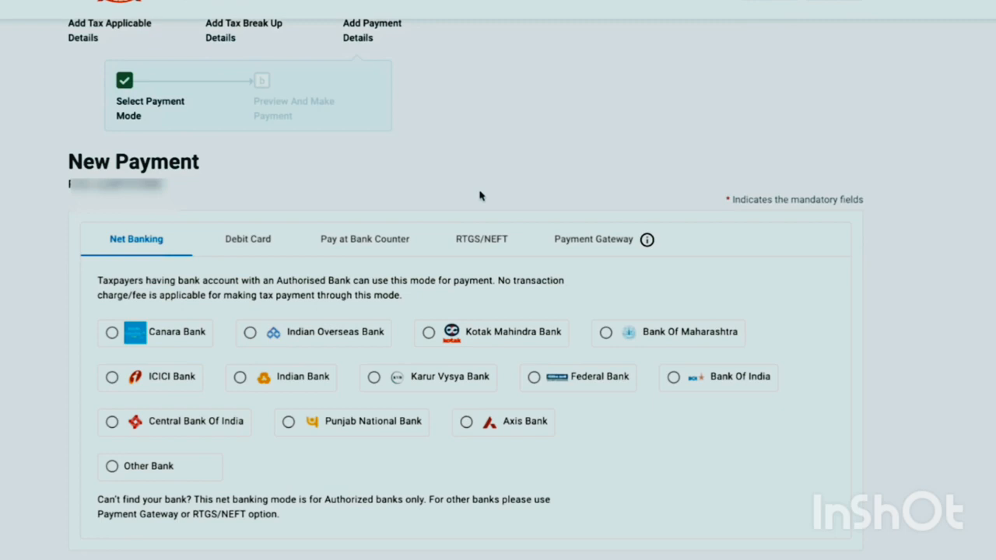
Select Kotak Mahindra Bank under Payment Gateway and view the transaction charges
click(570, 243)
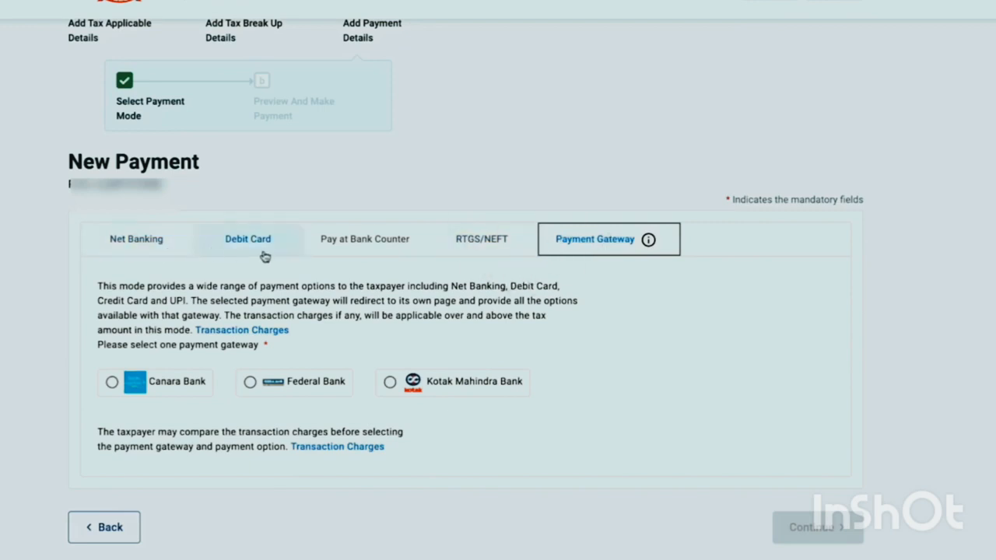
click(163, 243)
click(593, 248)
click(389, 381)
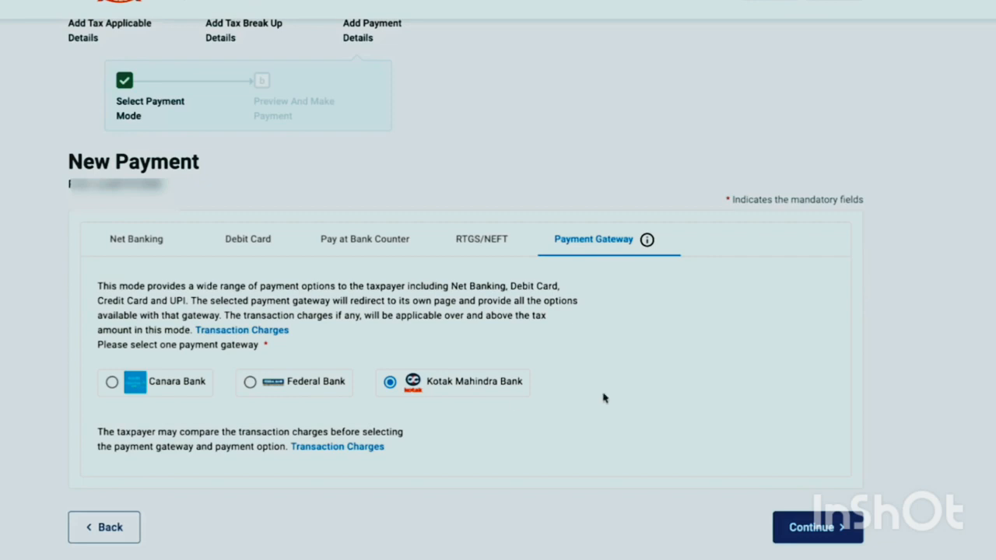
click(354, 448)
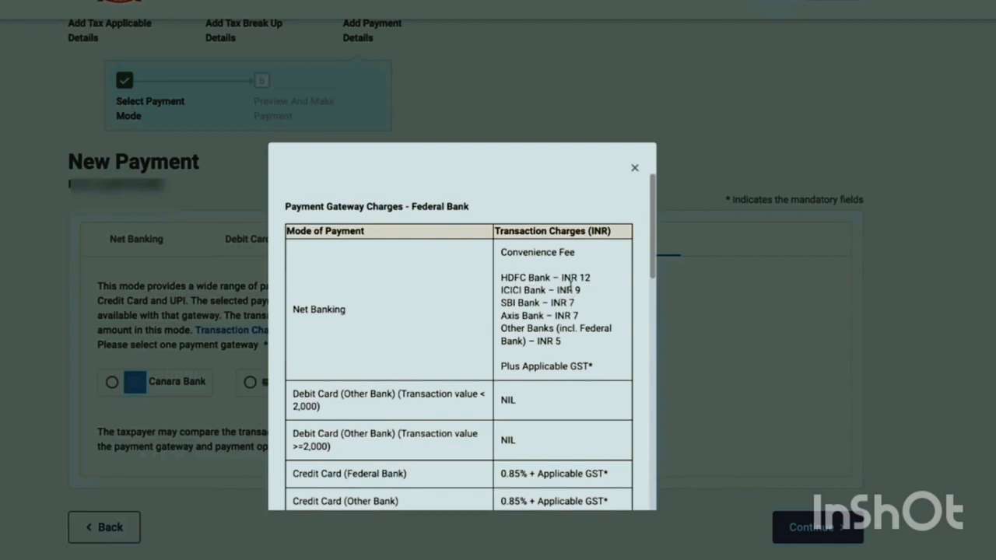
scroll(570, 331, down, 1)
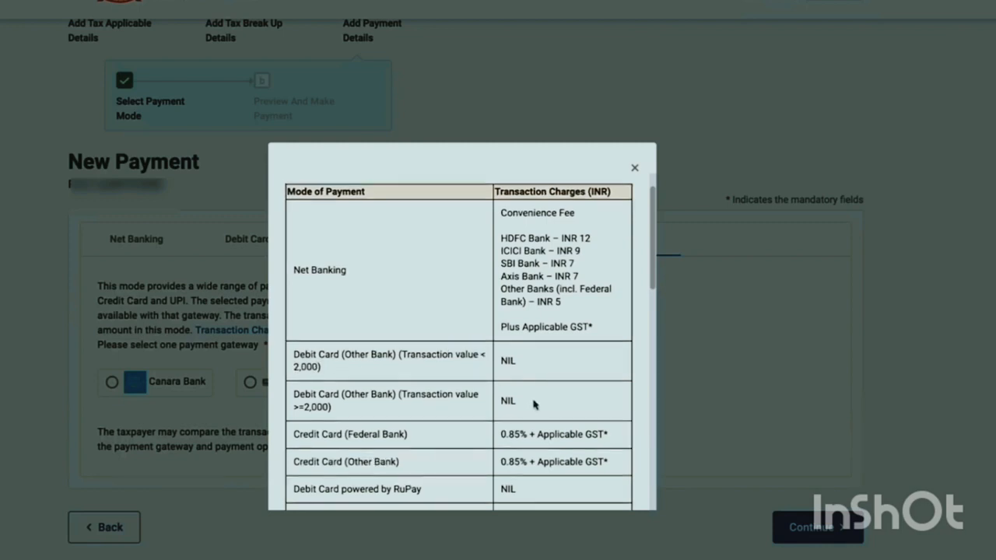
scroll(535, 404, down, 1)
scroll(536, 403, down, 1)
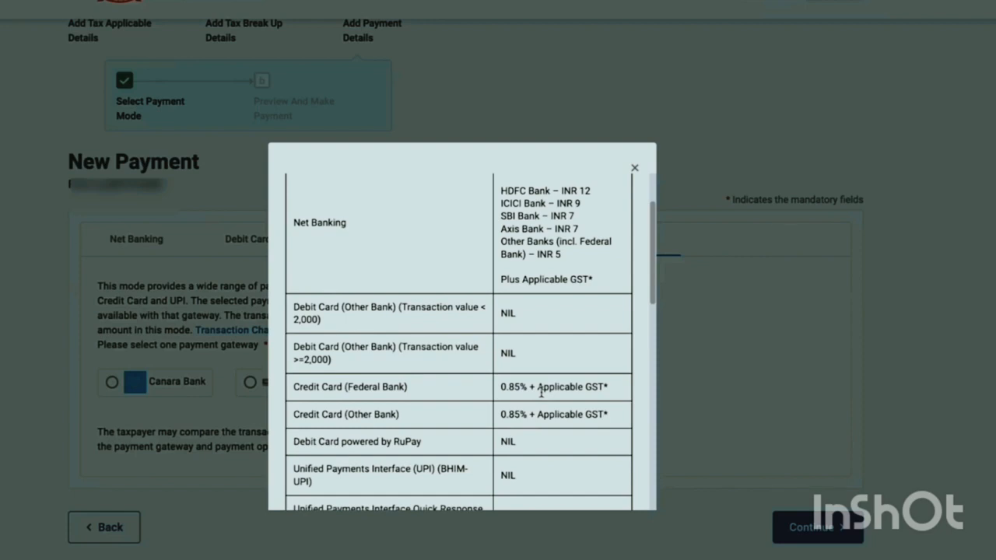
scroll(542, 392, down, 1)
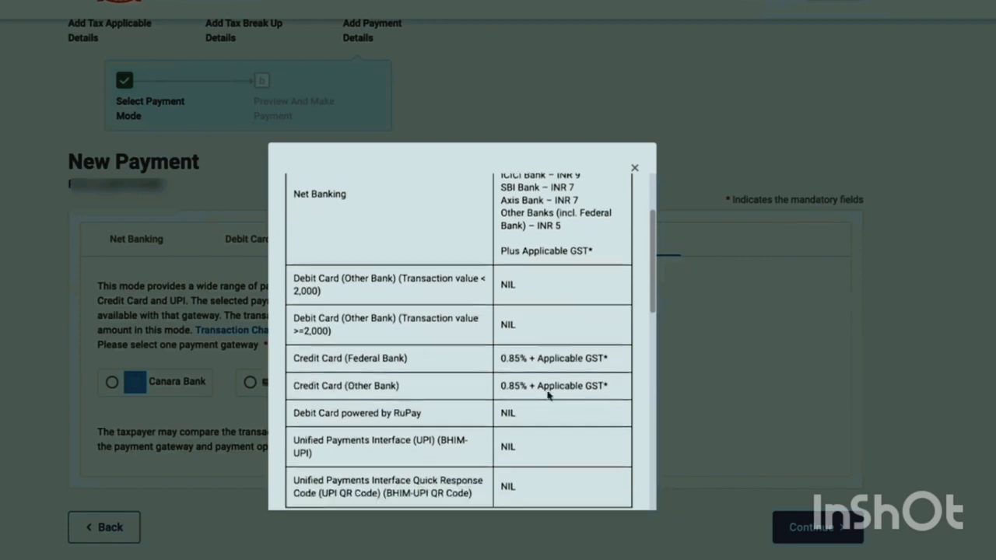
scroll(548, 395, down, 1)
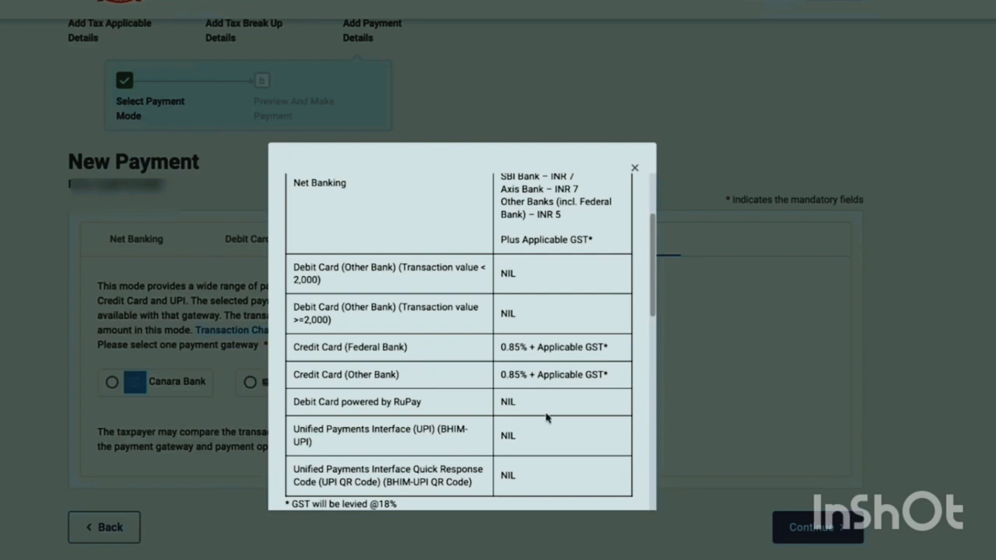
scroll(569, 429, down, 1)
scroll(571, 429, down, 1)
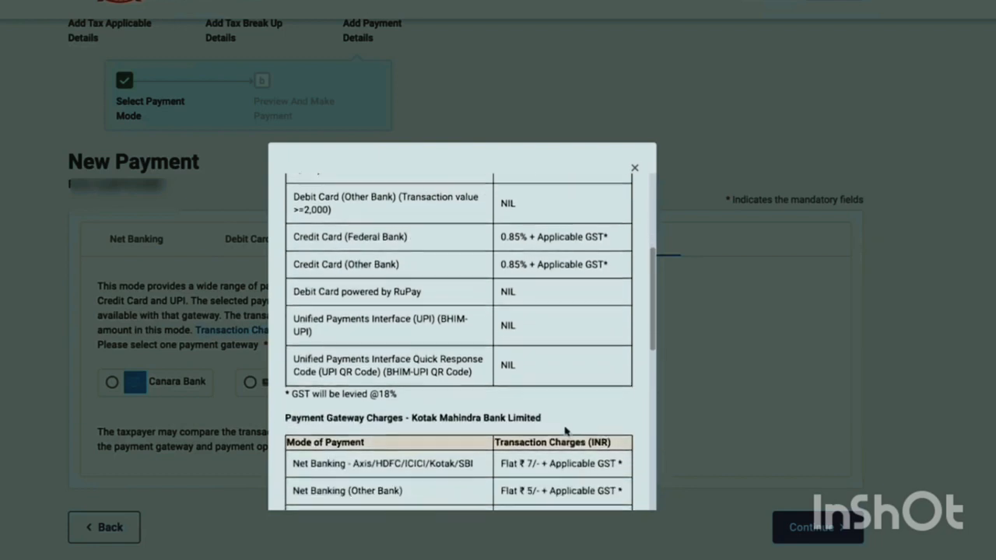
Dismiss the transaction charges details and switch the payment gateway to Canara Bank
click(634, 168)
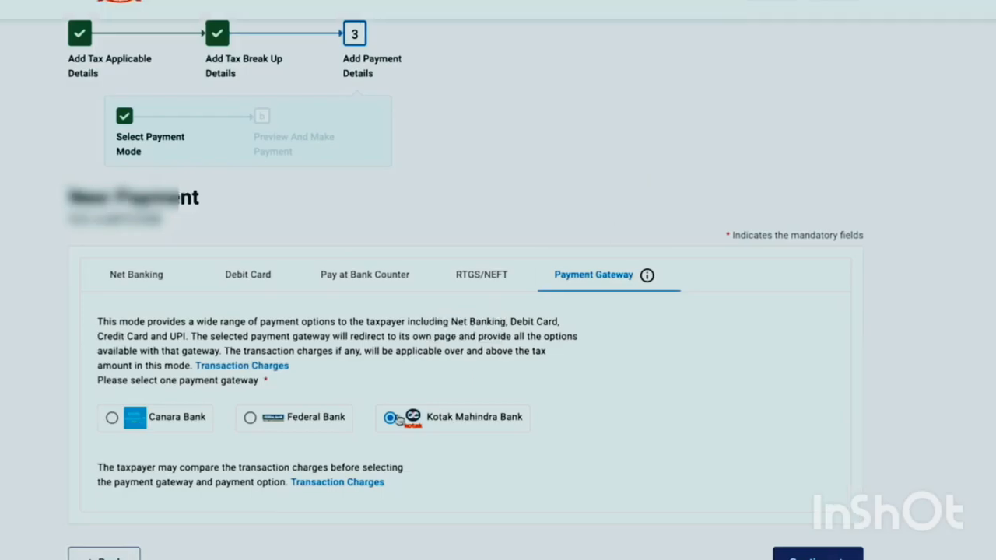
click(175, 430)
click(819, 555)
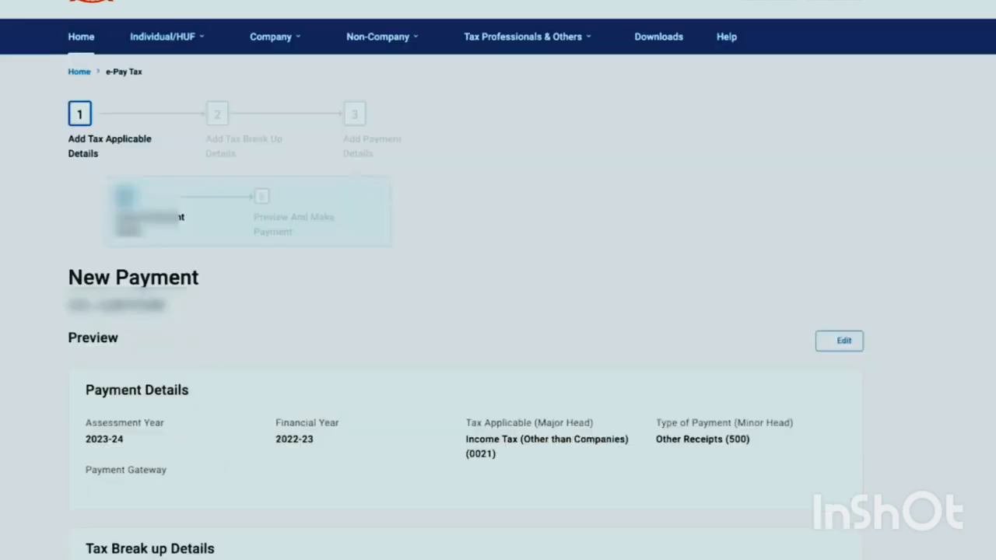
Accept the terms on the ₹1,000 payment preview and submit it to the bank
scroll(863, 262, down, 1)
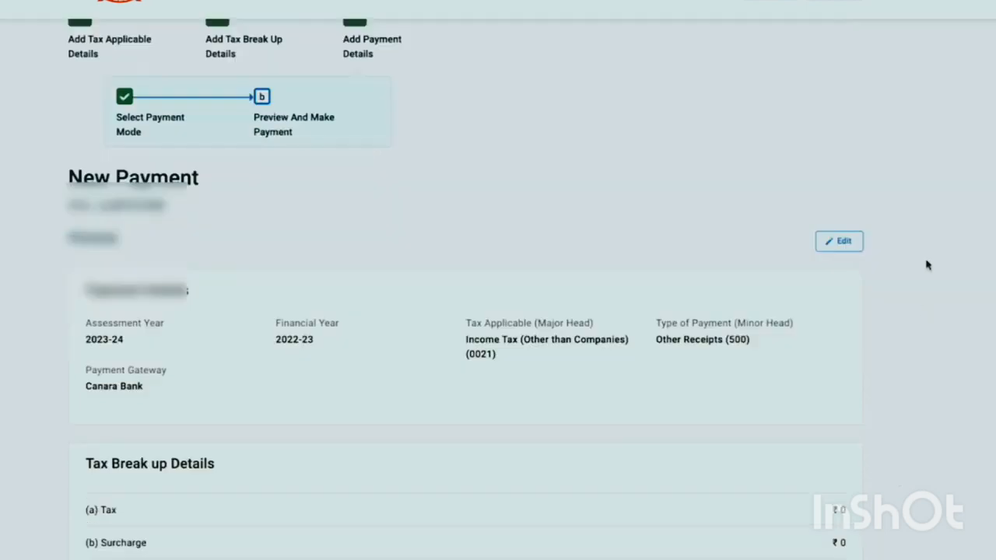
scroll(891, 337, down, 3)
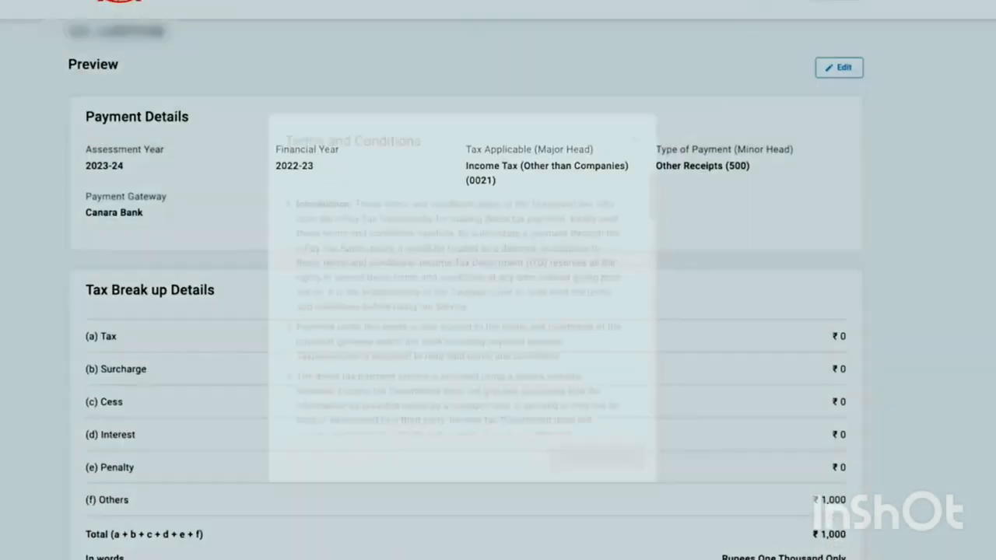
scroll(545, 359, down, 8)
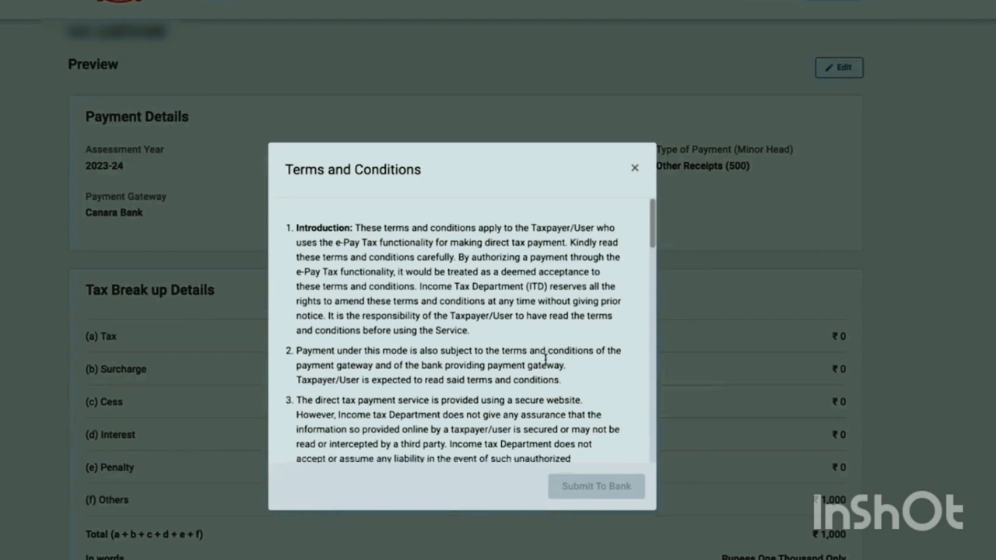
scroll(546, 368, down, 10)
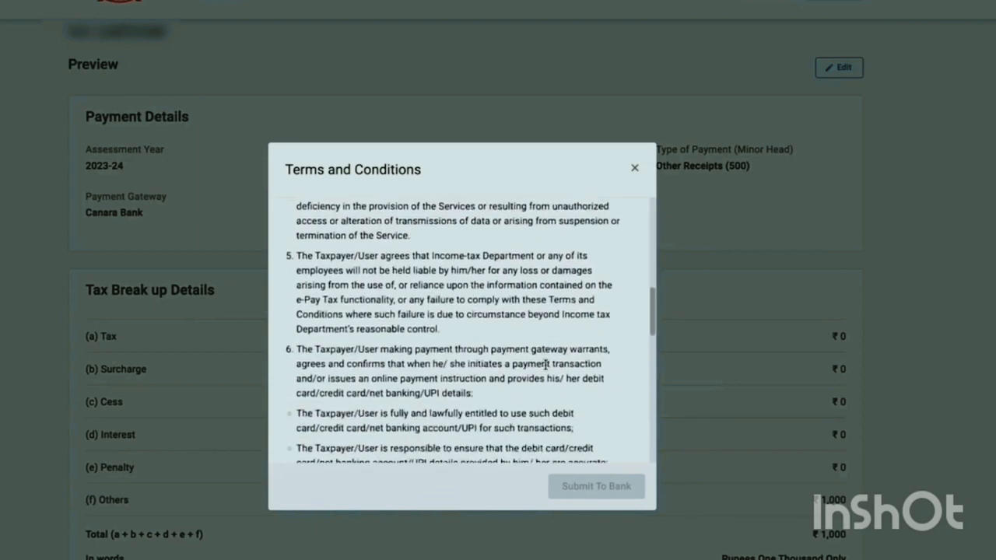
scroll(547, 369, down, 5)
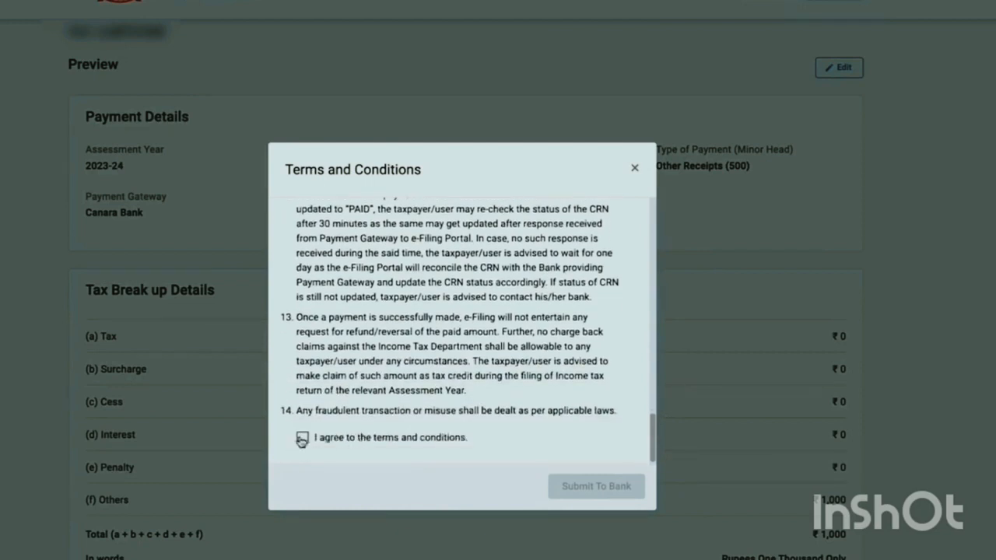
click(302, 437)
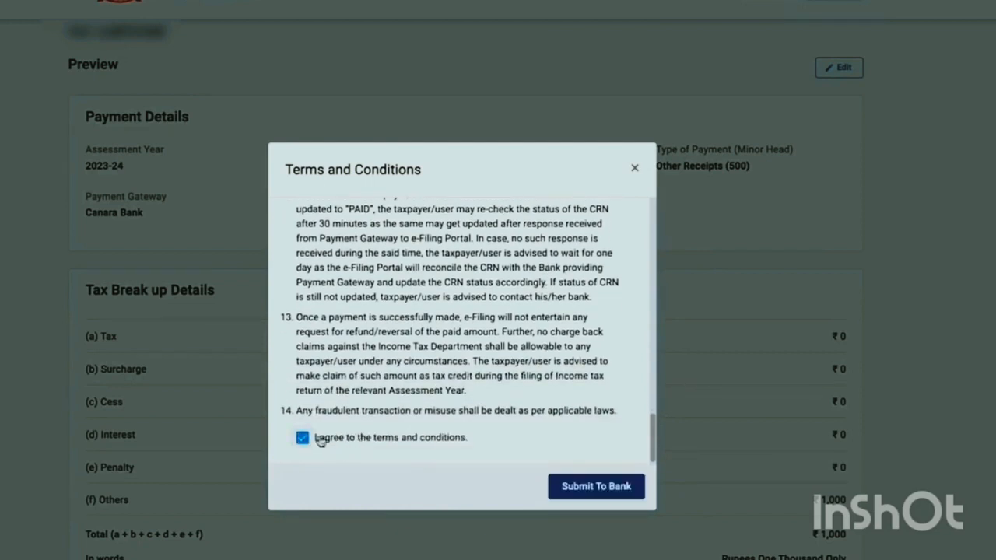
click(602, 493)
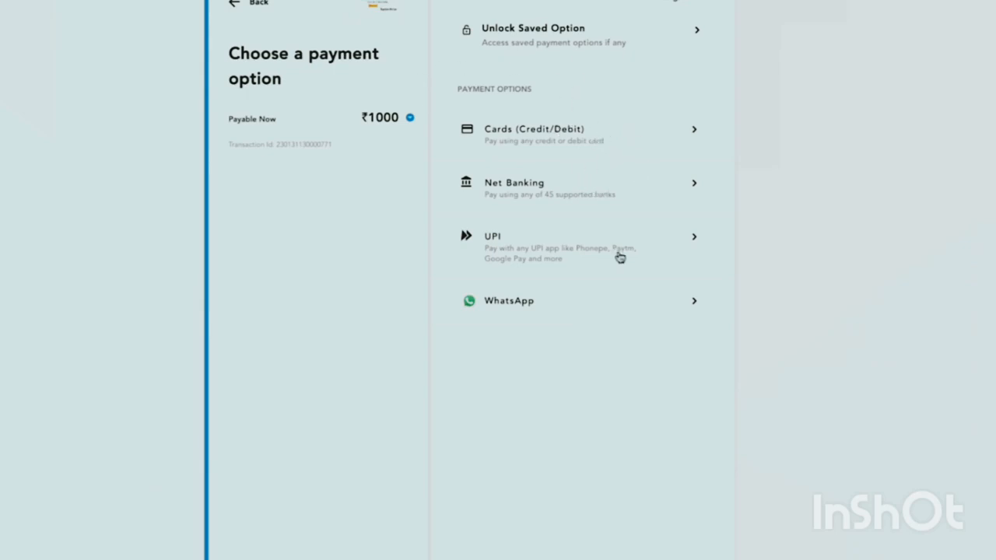
Choose Cards (Credit/Debit) as the payment option for the ₹1000
click(605, 158)
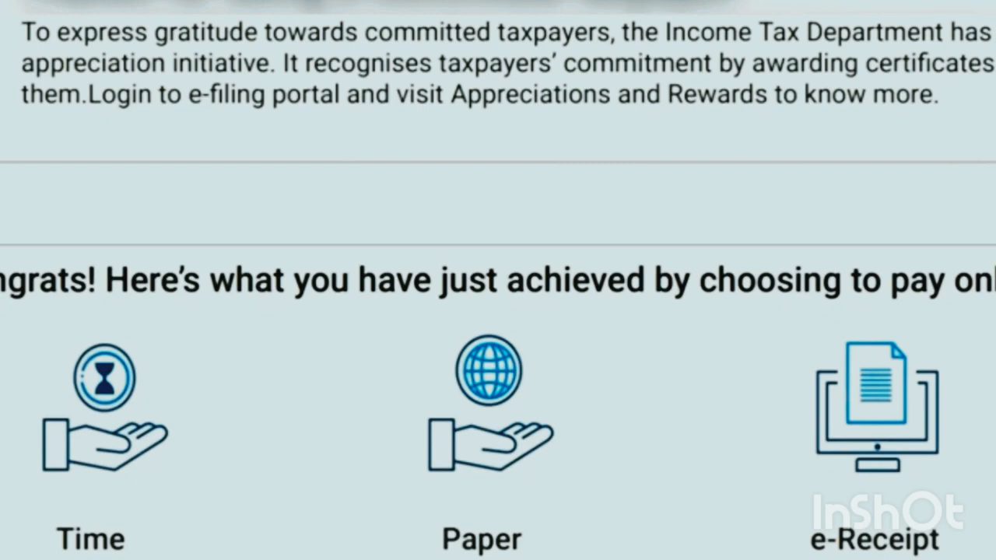
Highlight the appreciation sentence on the payment success page
drag(74, 62, 357, 37)
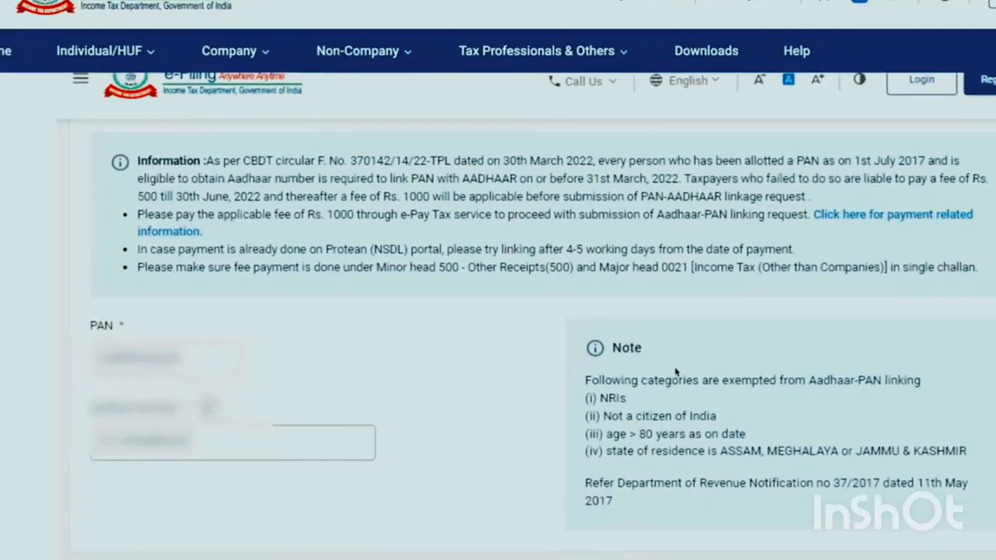
Scroll down the Link Aadhaar form to reach the remaining fields
scroll(665, 386, down, 1)
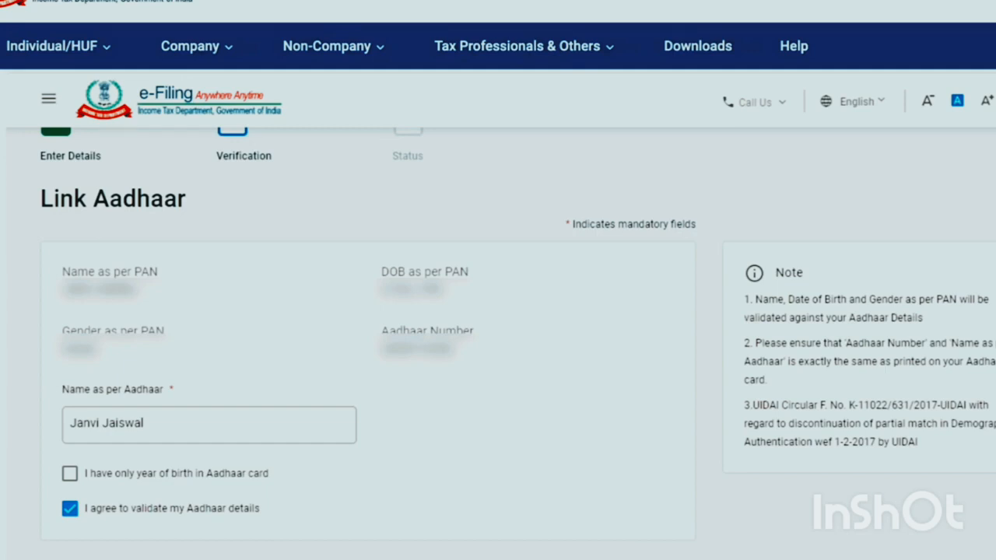
Scroll down to review the Aadhaar-PAN link confirmation
scroll(497, 311, down, 1)
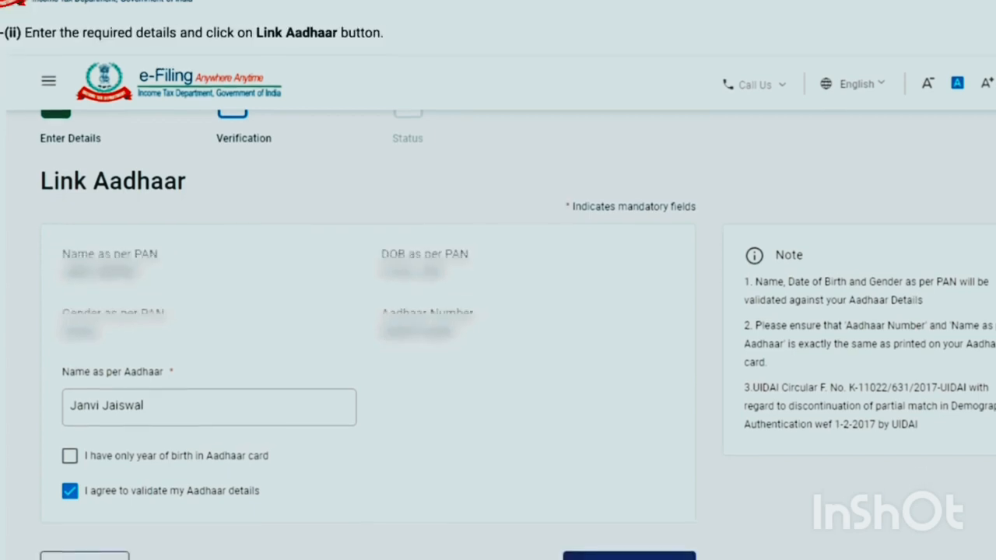
scroll(498, 311, down, 6)
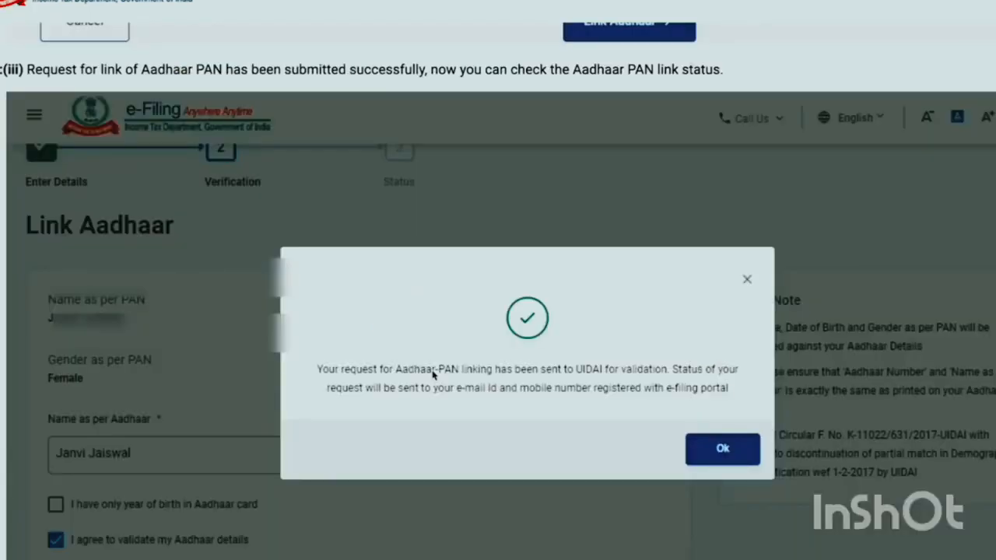